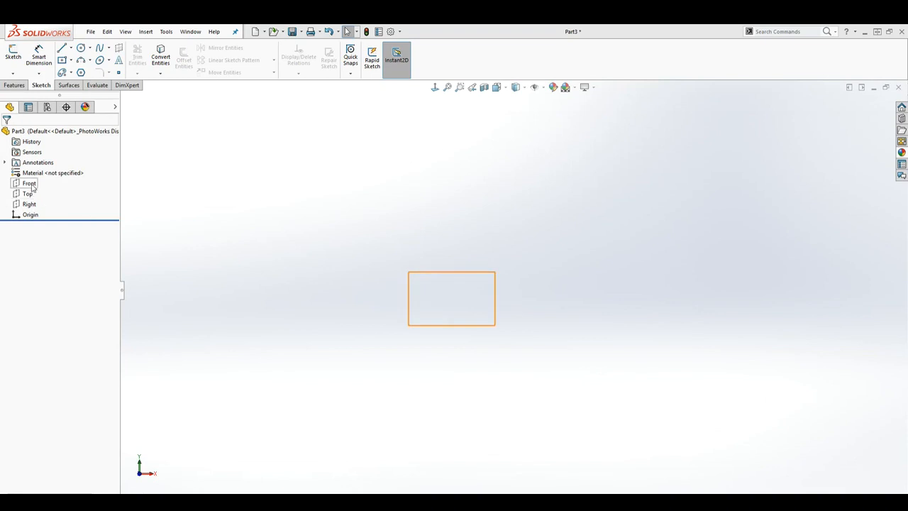
# - Start a sketch on the Front plane and draw a center rectangle about 2.59 in wide, to the left of the origin
pyautogui.click(14, 57)
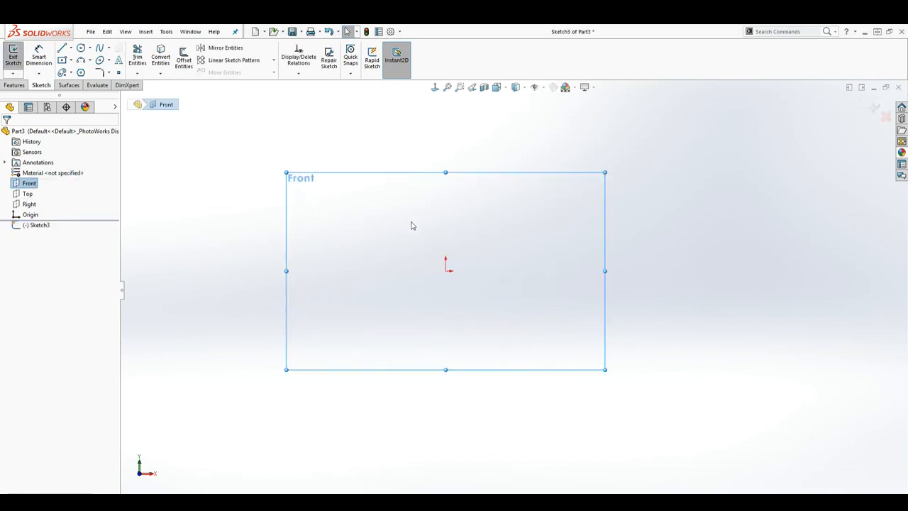
pyautogui.click(63, 61)
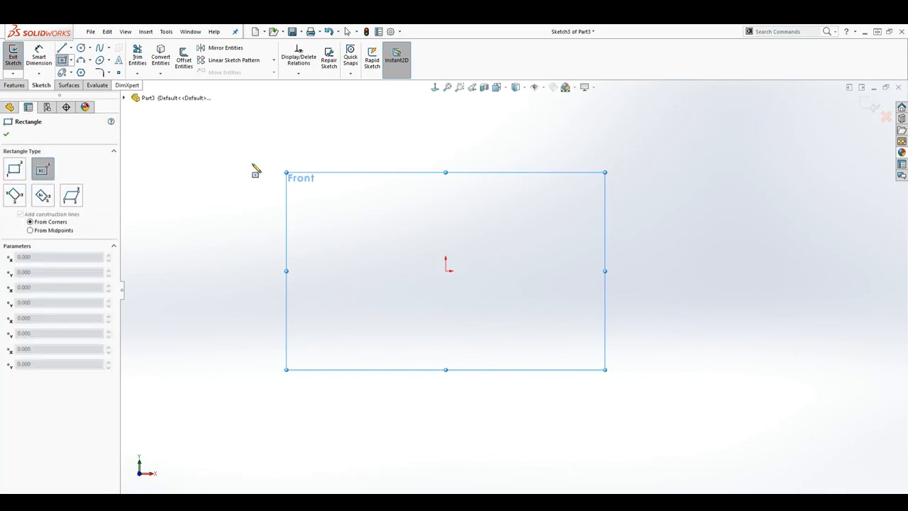
pyautogui.click(303, 228)
pyautogui.click(369, 313)
pyautogui.press('Escape')
pyautogui.scroll(2, 313, 177)
pyautogui.scroll(-2, 275, 190)
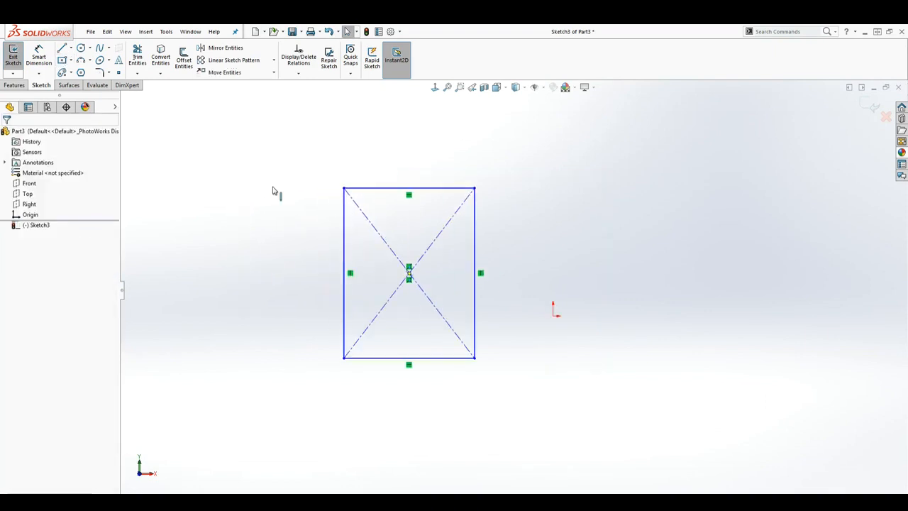
# - Dimension the rectangle's width and height to 3 in each
pyautogui.click(38, 55)
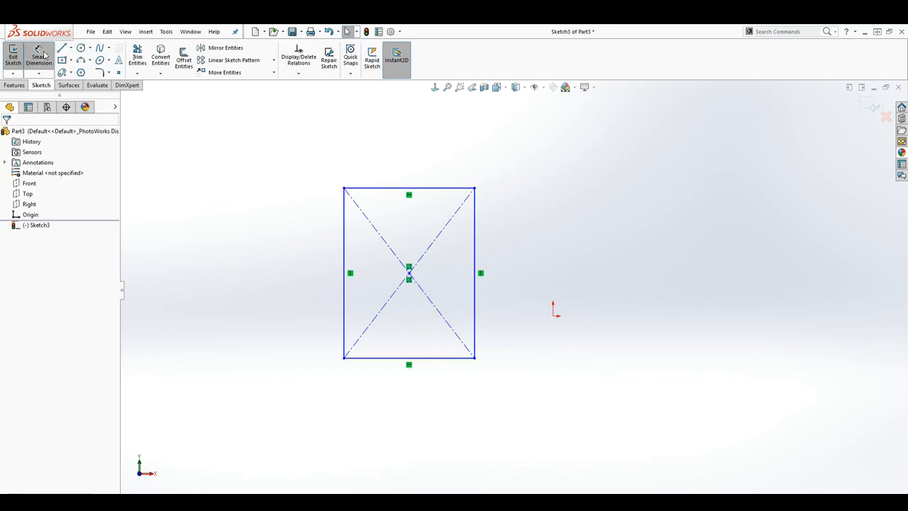
pyautogui.click(391, 189)
pyautogui.click(391, 142)
pyautogui.write('3')
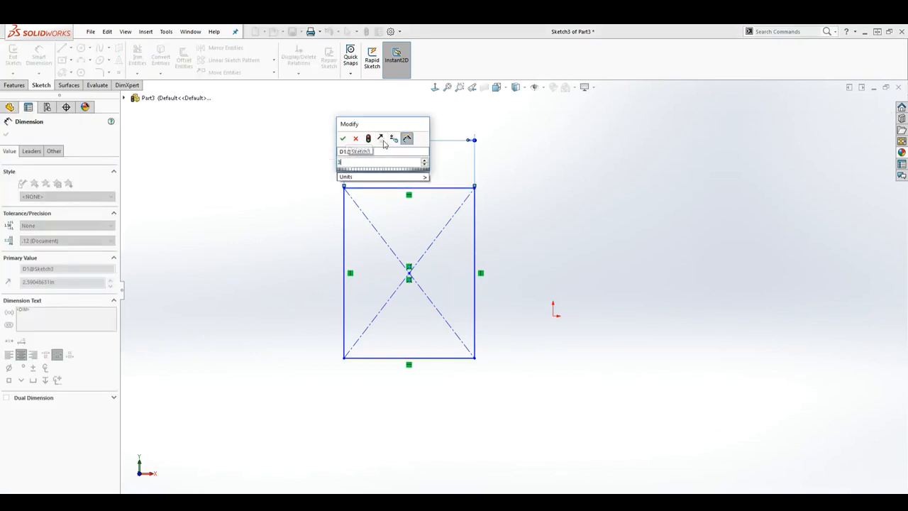
pyautogui.press('Return')
pyautogui.click(346, 236)
pyautogui.click(298, 240)
pyautogui.write('3')
pyautogui.press('Return')
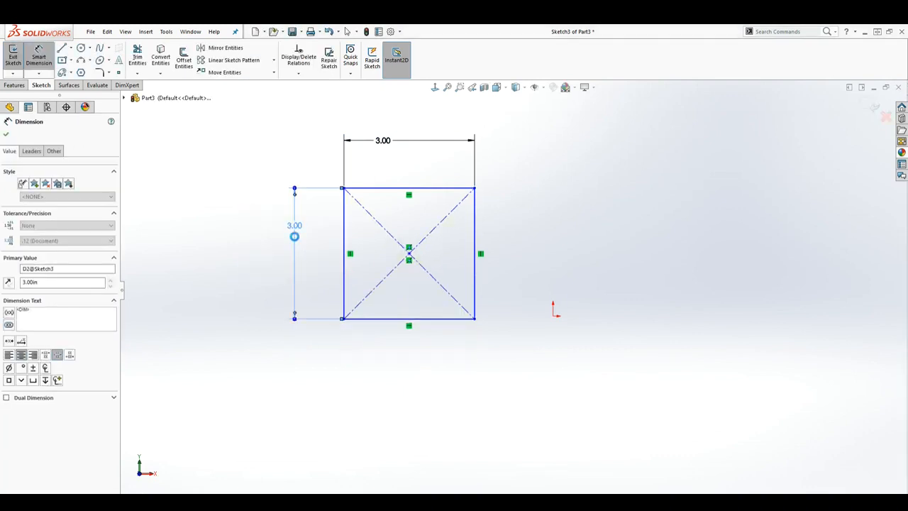
pyautogui.press('Escape')
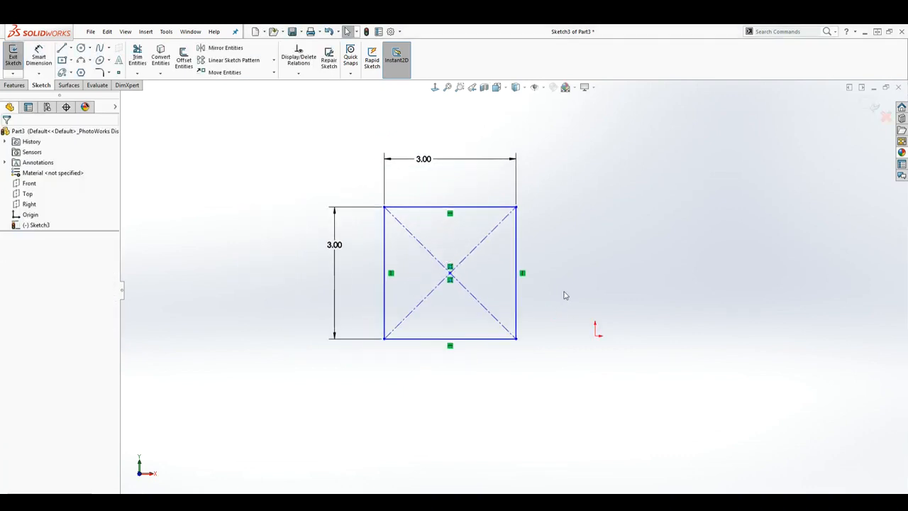
# - Move the whole square by its lower-left corner to a point just right of the origin, using From/To with relations kept
pyautogui.scroll(-2, 565, 295)
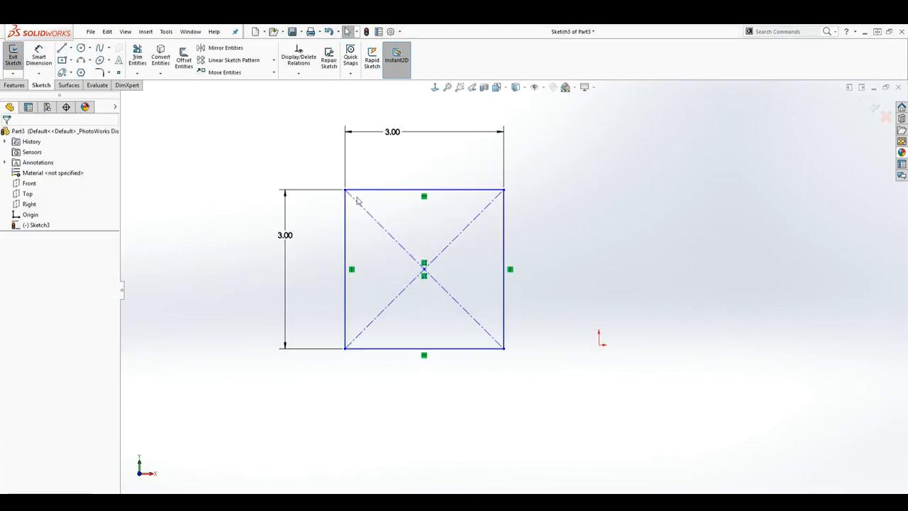
pyautogui.click(226, 72)
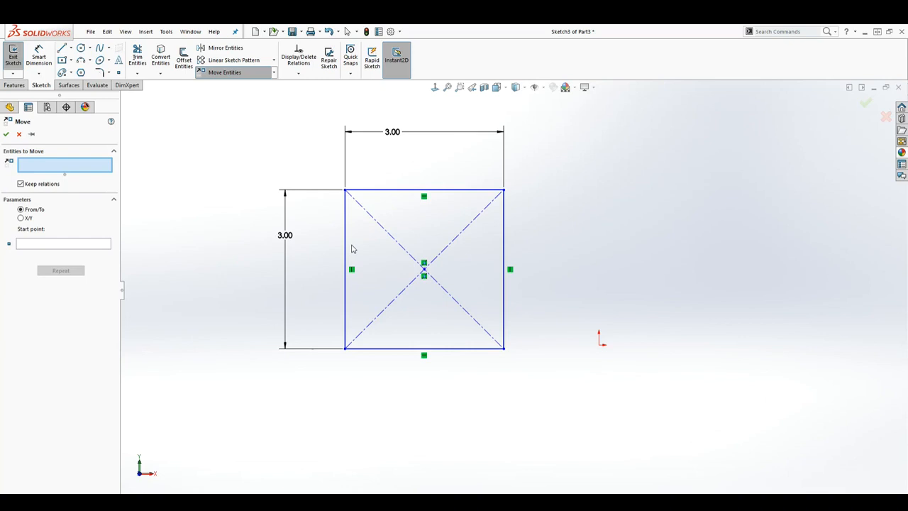
pyautogui.moveTo(277, 141)
pyautogui.mouseDown()
pyautogui.moveTo(473, 327)
pyautogui.moveTo(559, 388)
pyautogui.mouseUp()
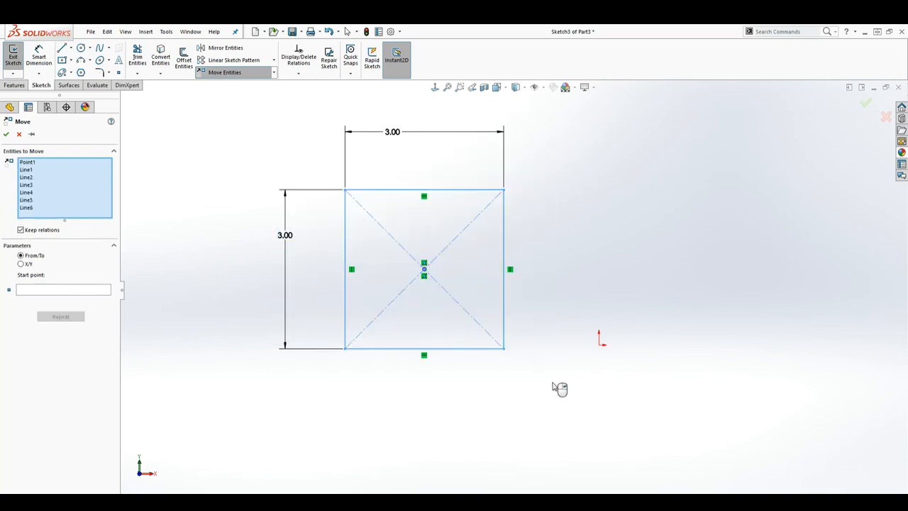
pyautogui.moveTo(278, 147)
pyautogui.mouseDown()
pyautogui.moveTo(397, 243)
pyautogui.moveTo(314, 196)
pyautogui.moveTo(282, 162)
pyautogui.moveTo(549, 370)
pyautogui.mouseUp()
pyautogui.click(29, 292)
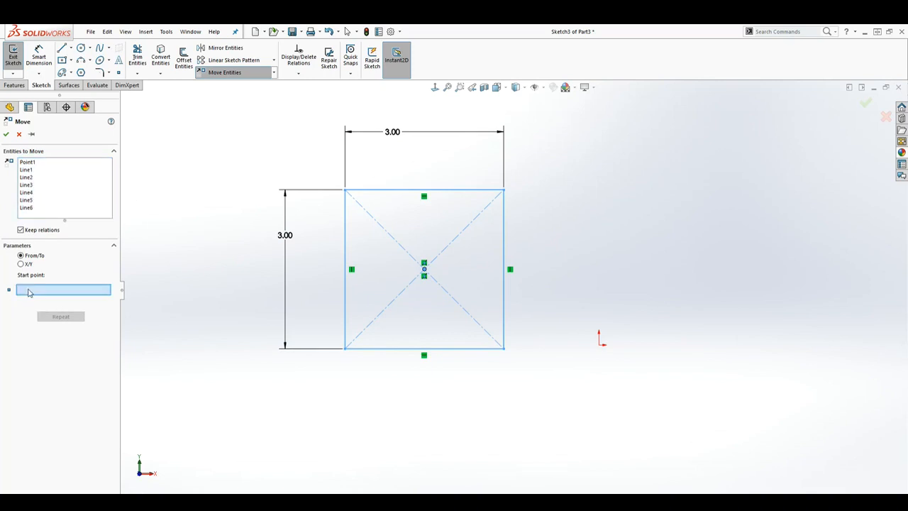
pyautogui.click(345, 348)
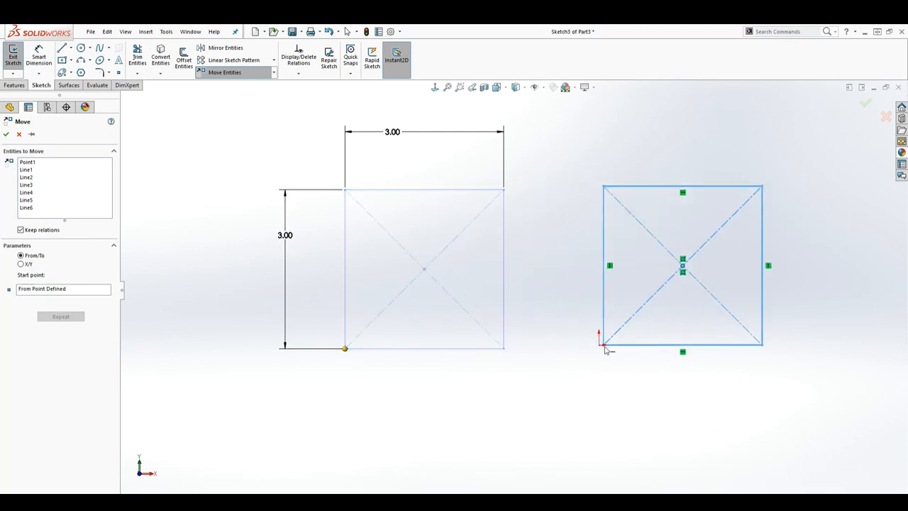
pyautogui.click(627, 348)
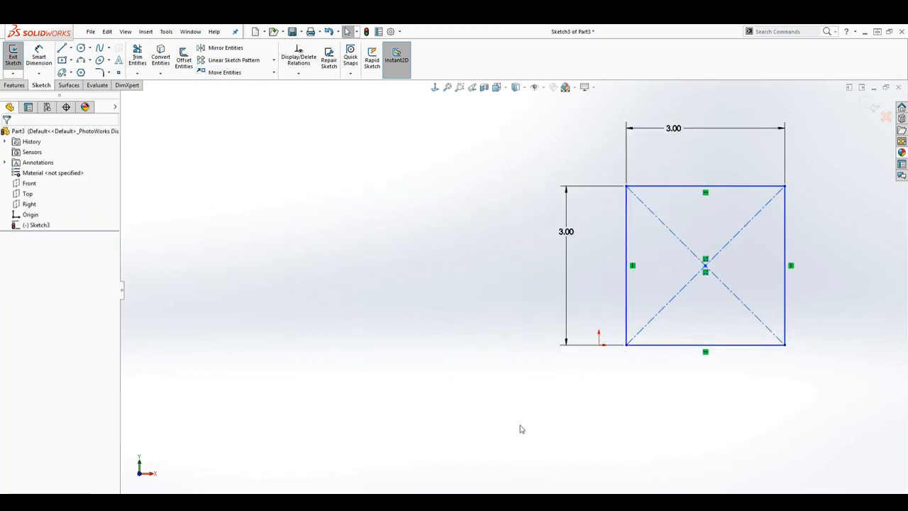
# - Copy the whole square by its lower-right corner to the left of the origin, level with the original and with relations kept
pyautogui.click(274, 72)
pyautogui.click(240, 97)
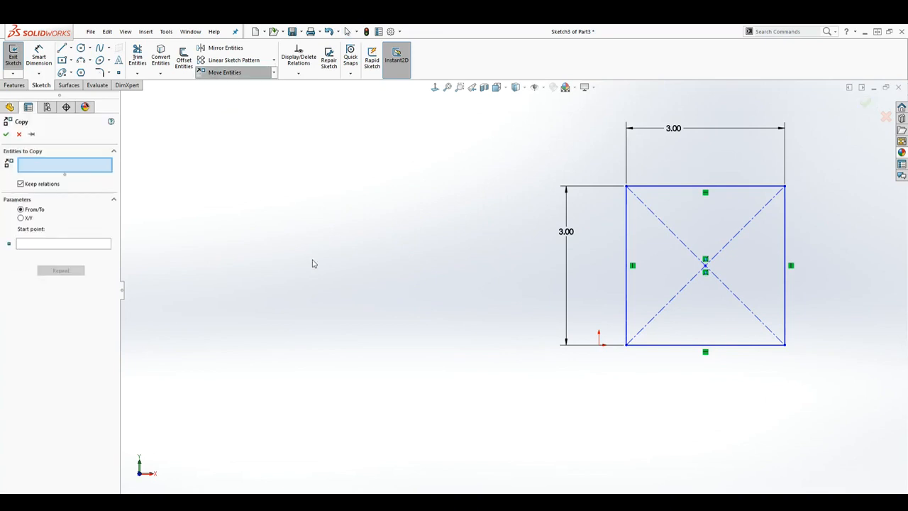
pyautogui.moveTo(543, 127); pyautogui.dragTo(825, 386)
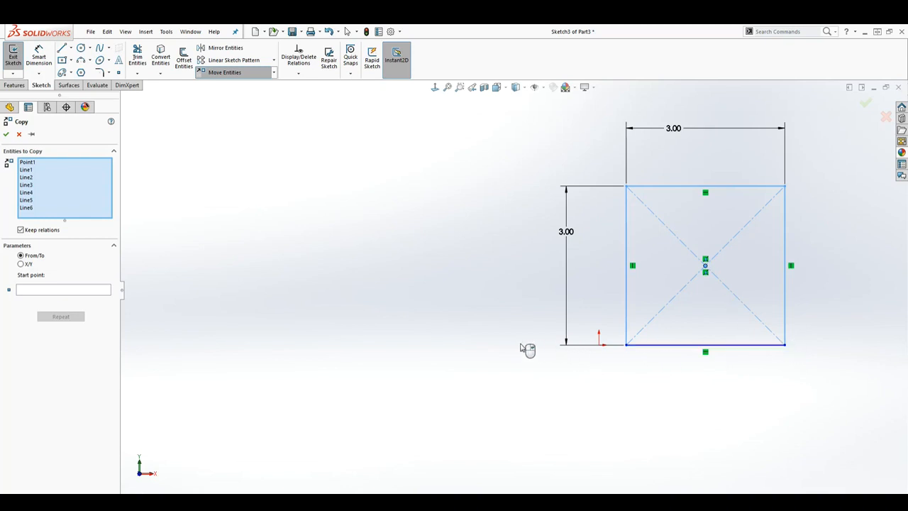
pyautogui.click(40, 292)
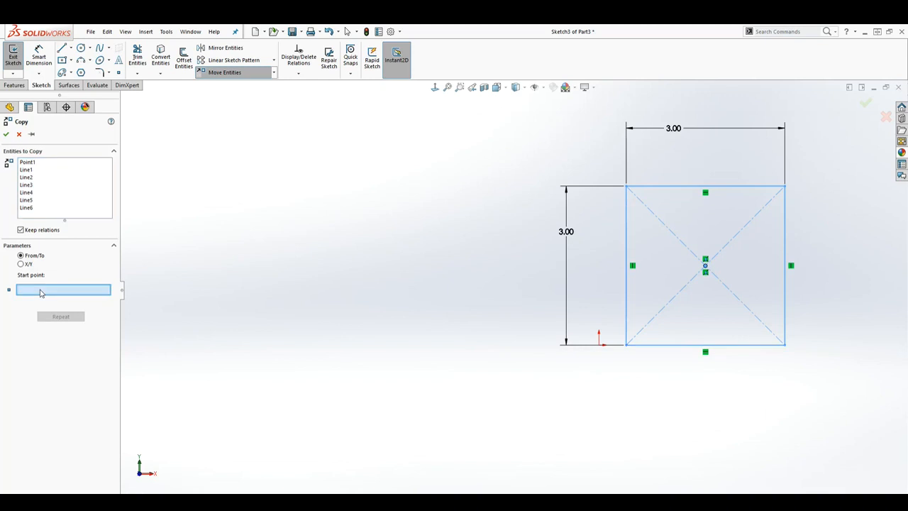
pyautogui.click(785, 344)
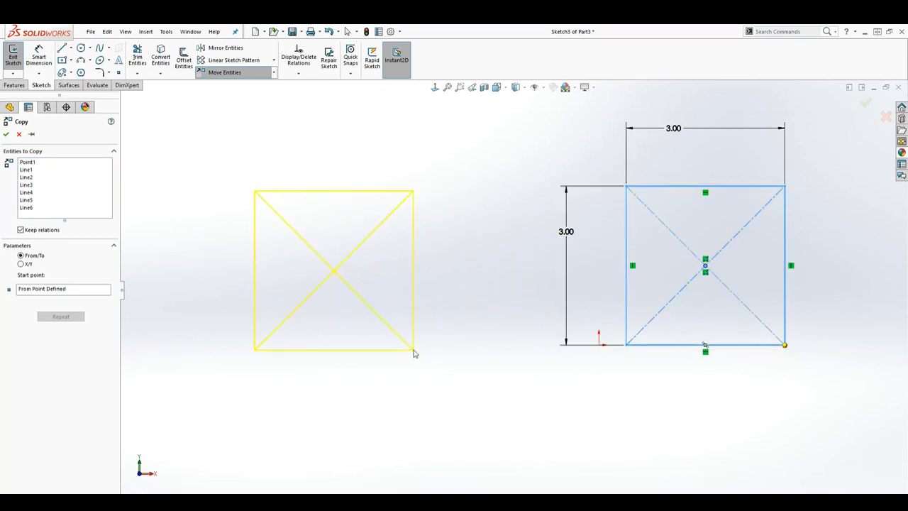
pyautogui.click(427, 344)
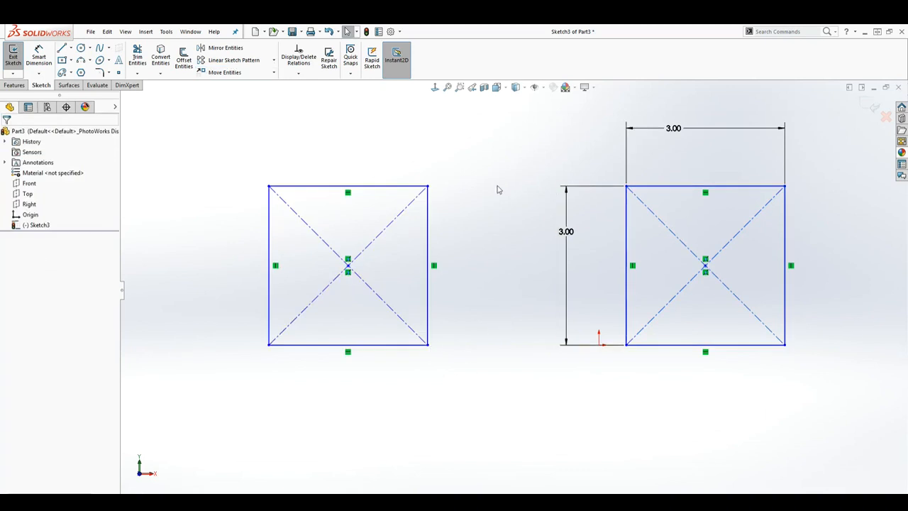
# - Delete the original square to the right of the origin together with its dimensions
pyautogui.moveTo(543, 110); pyautogui.dragTo(826, 388)
pyautogui.press('Delete')
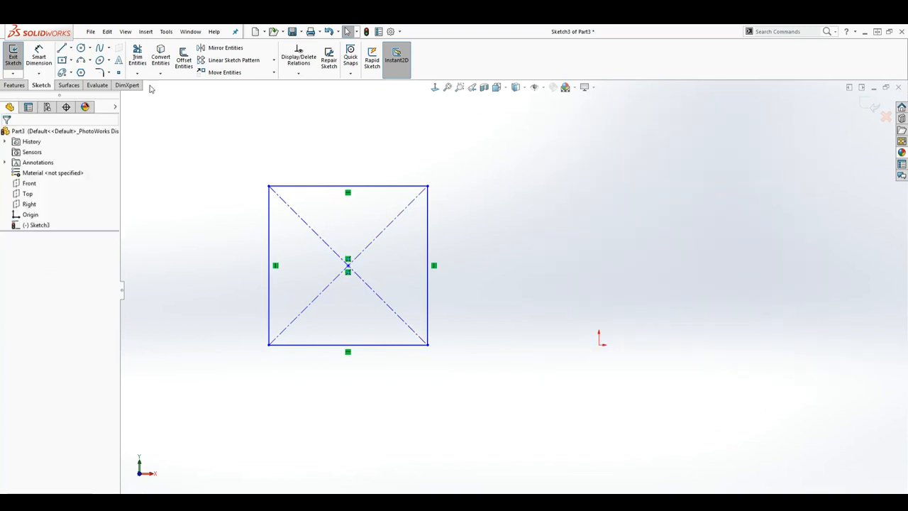
pyautogui.click(275, 73)
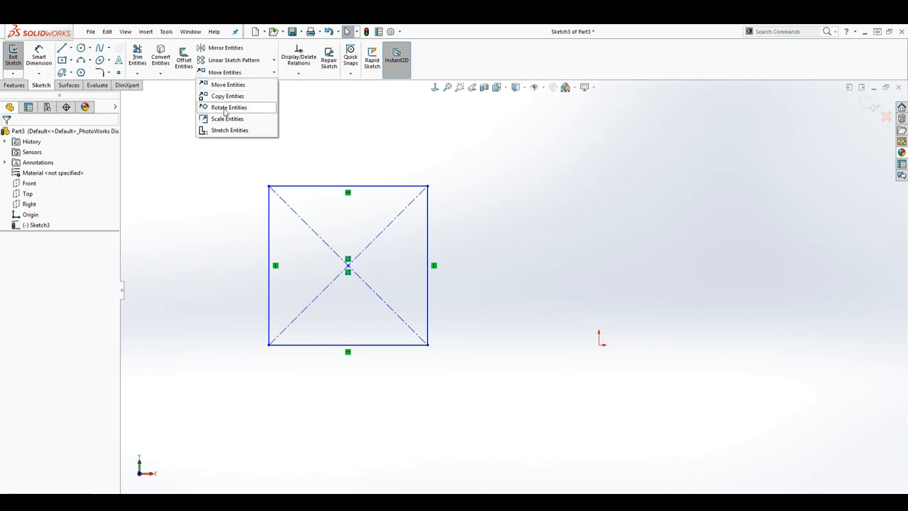
pyautogui.click(388, 171)
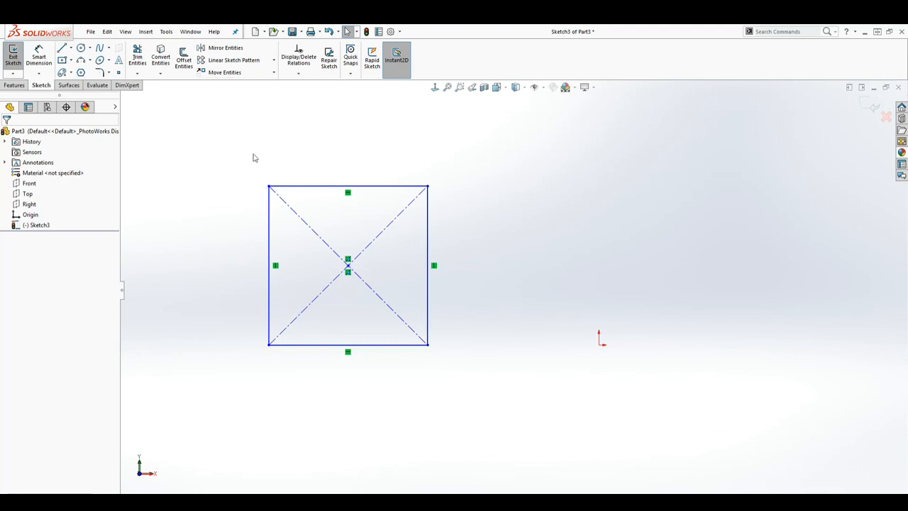
# - Dimension the copied square's top edge and left edge, accepting the proposed lengths
pyautogui.click(39, 54)
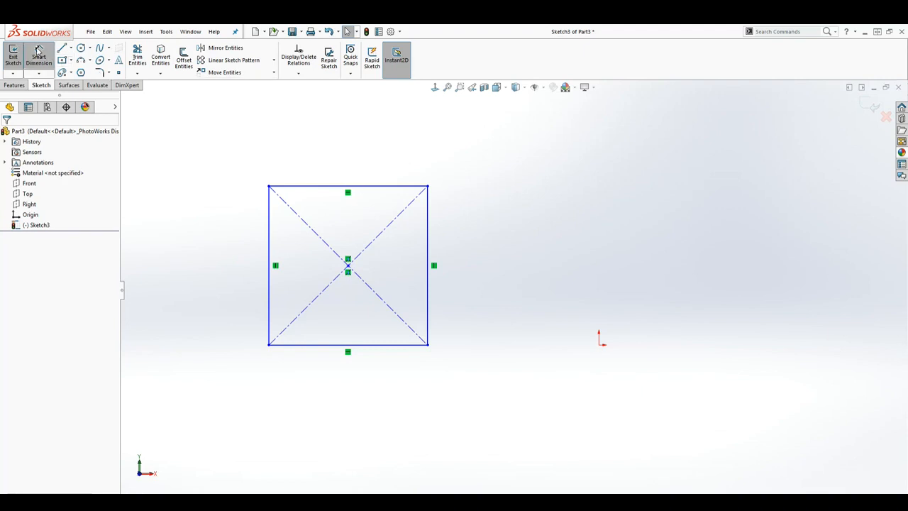
pyautogui.click(324, 186)
pyautogui.click(322, 157)
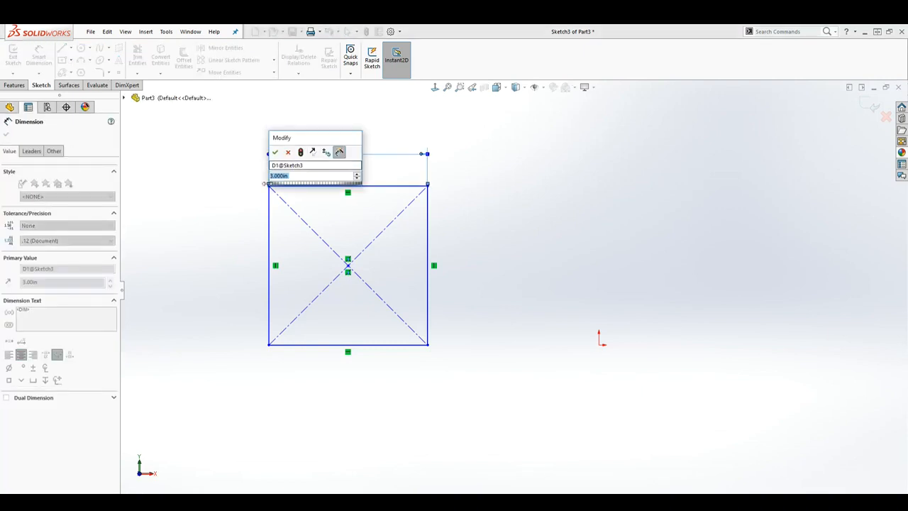
pyautogui.press('Return')
pyautogui.click(268, 230)
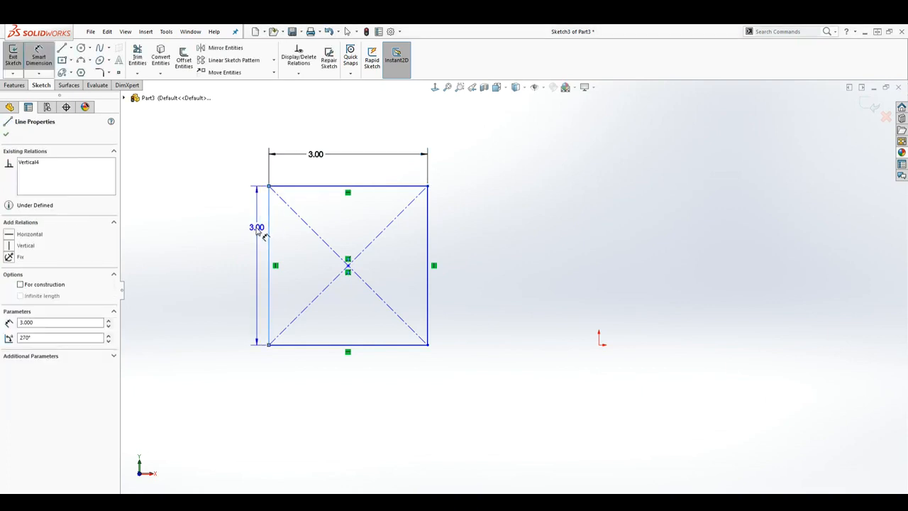
pyautogui.click(219, 238)
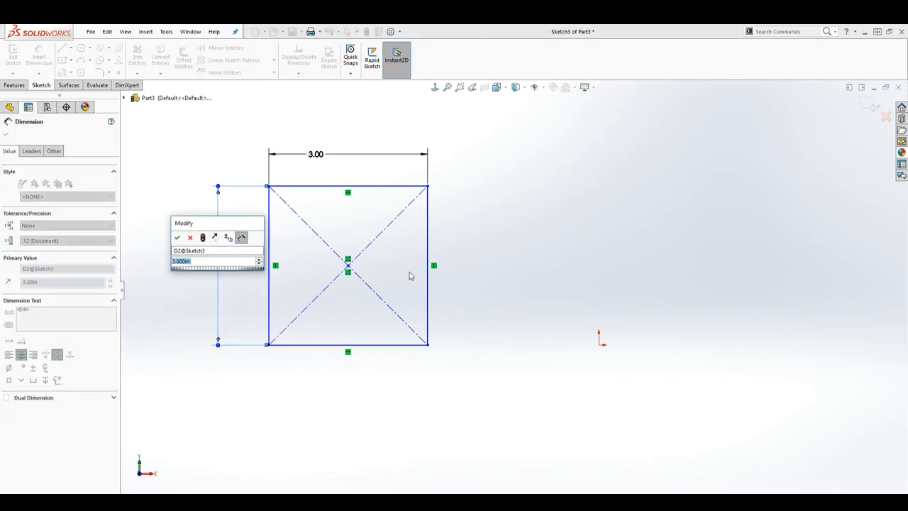
pyautogui.click(177, 237)
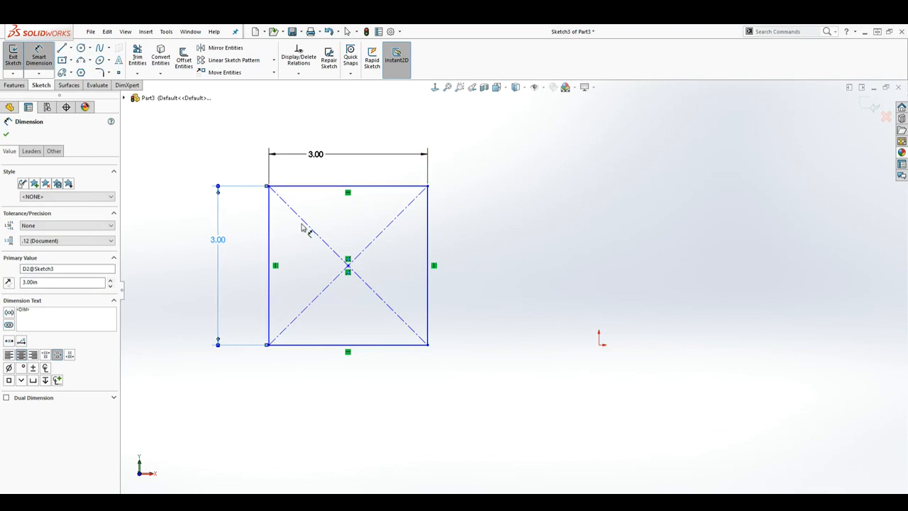
pyautogui.press('Escape')
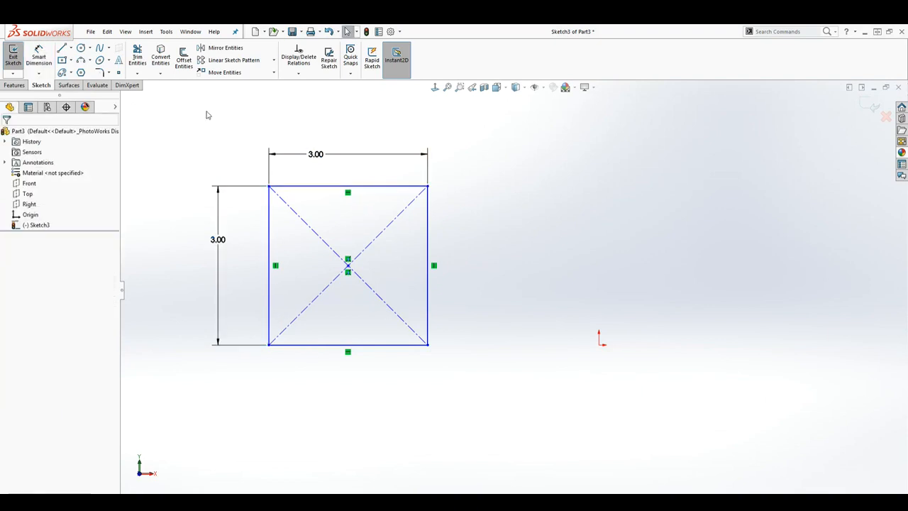
# - Rotate the whole square 45 degrees about its lower-left corner with relations kept
pyautogui.click(274, 73)
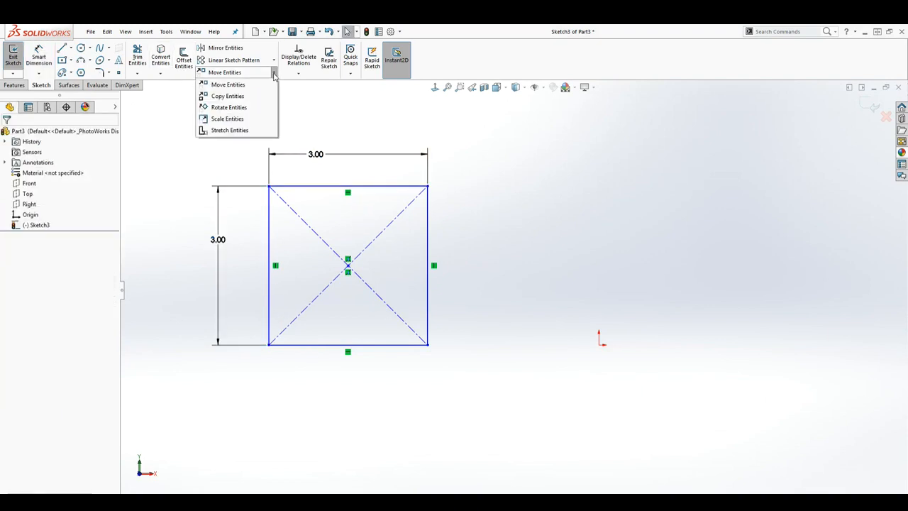
pyautogui.click(237, 108)
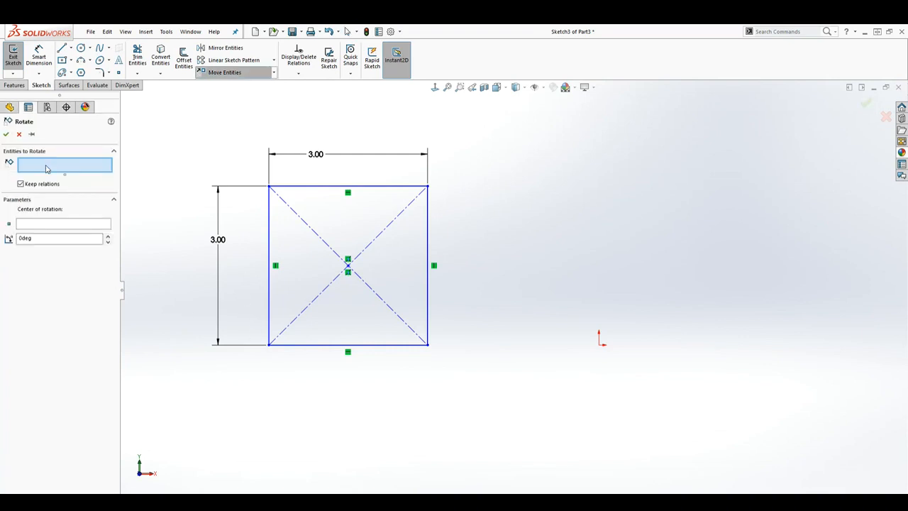
pyautogui.moveTo(185, 132); pyautogui.dragTo(492, 385)
pyautogui.click(60, 270)
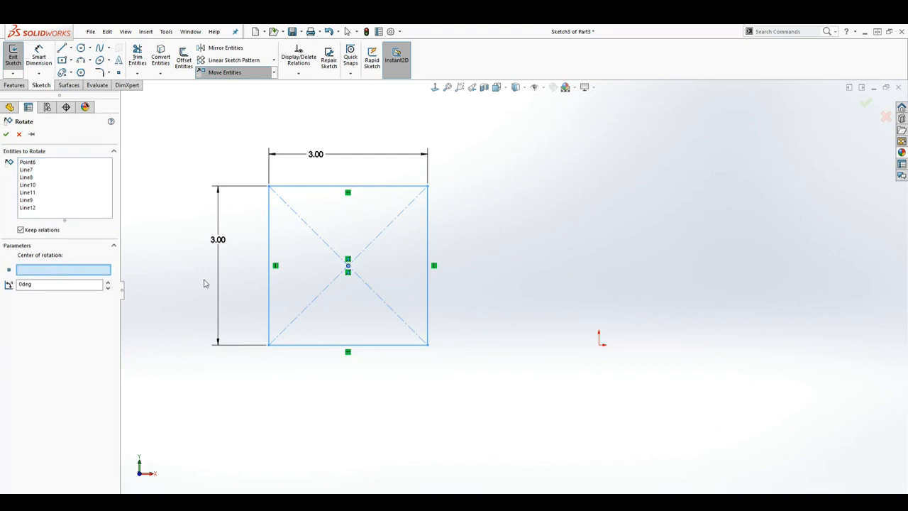
pyautogui.click(269, 345)
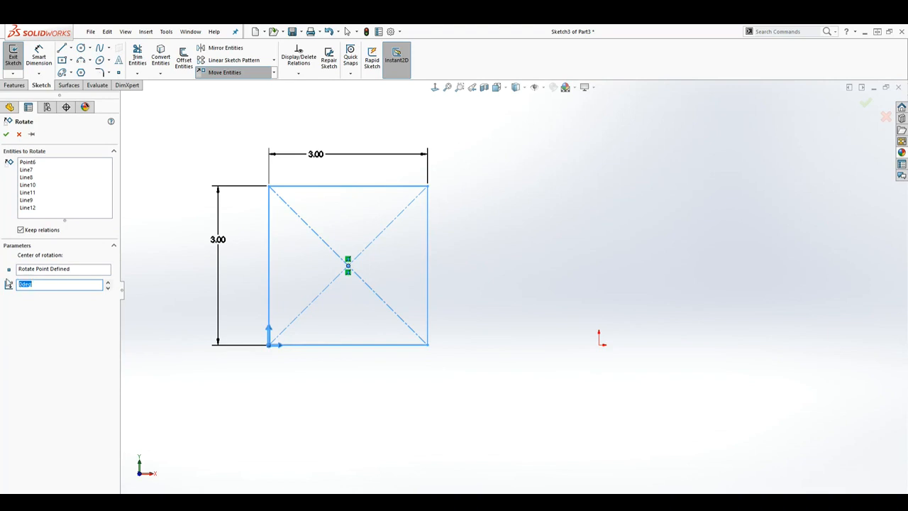
pyautogui.press('Return')
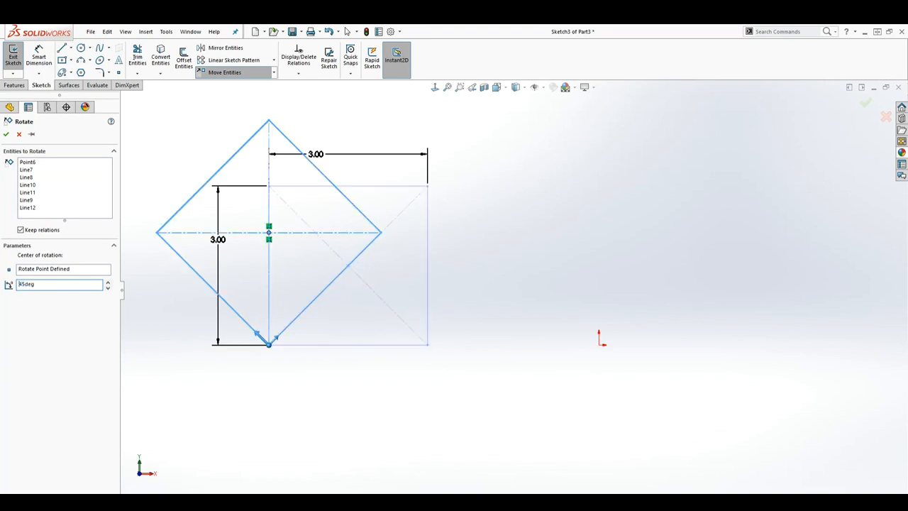
pyautogui.click(7, 135)
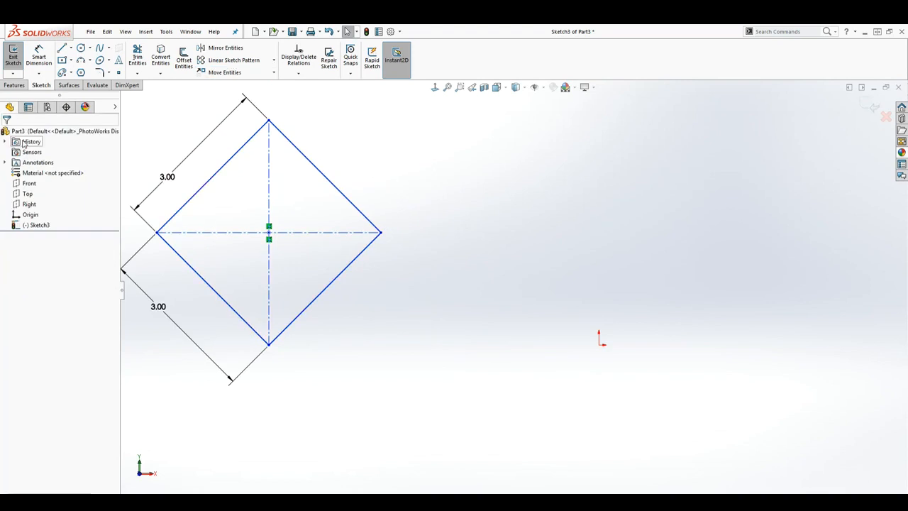
# - Try to scale the whole dimensioned square by a factor of 2 about its centre point
pyautogui.scroll(2, 278, 240)
pyautogui.scroll(-1, 301, 244)
pyautogui.scroll(1, 280, 262)
pyautogui.scroll(-1, 281, 265)
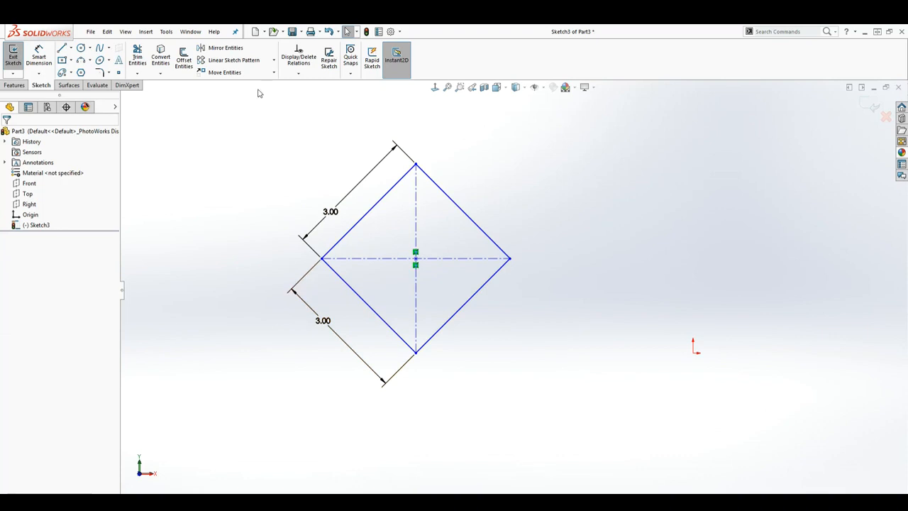
pyautogui.click(274, 72)
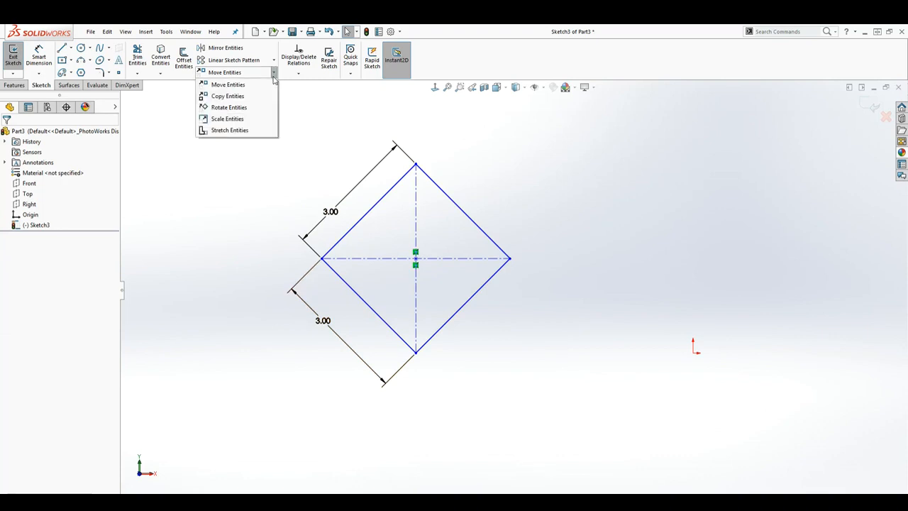
pyautogui.click(227, 120)
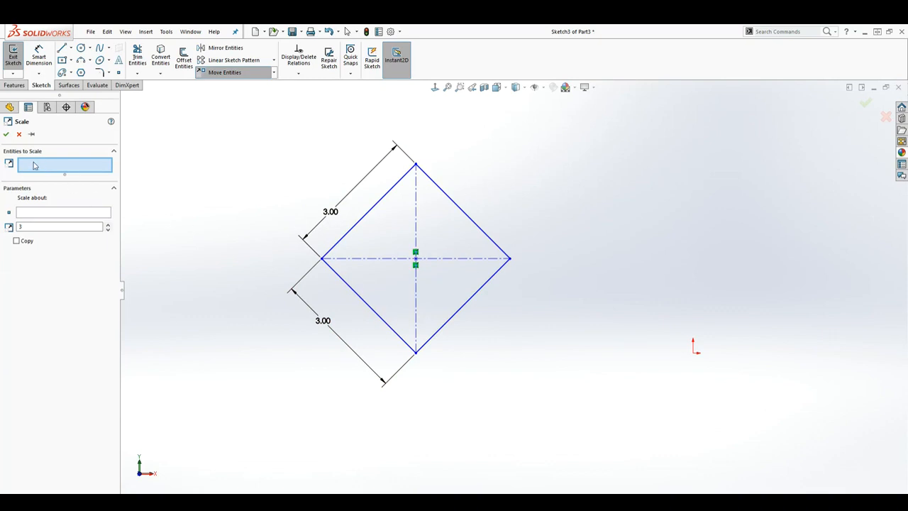
pyautogui.moveTo(206, 124); pyautogui.dragTo(586, 418)
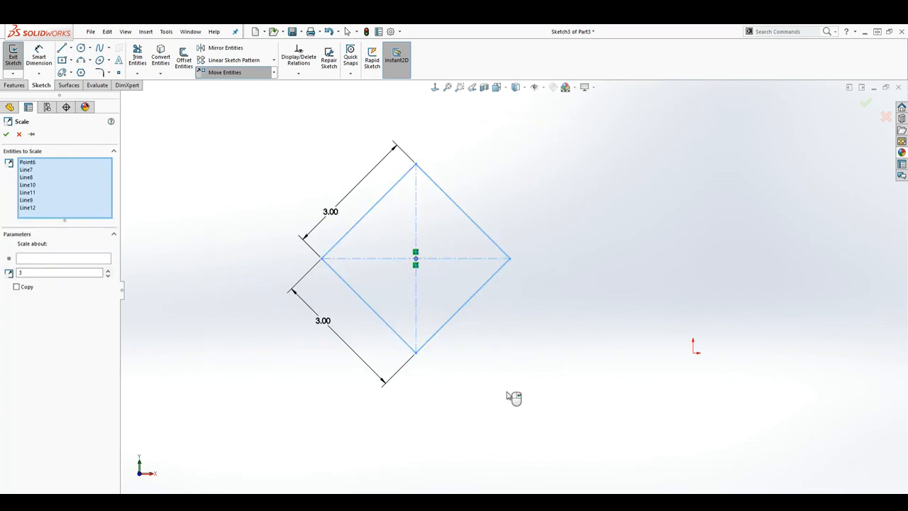
pyautogui.doubleClick(25, 273)
pyautogui.click(43, 260)
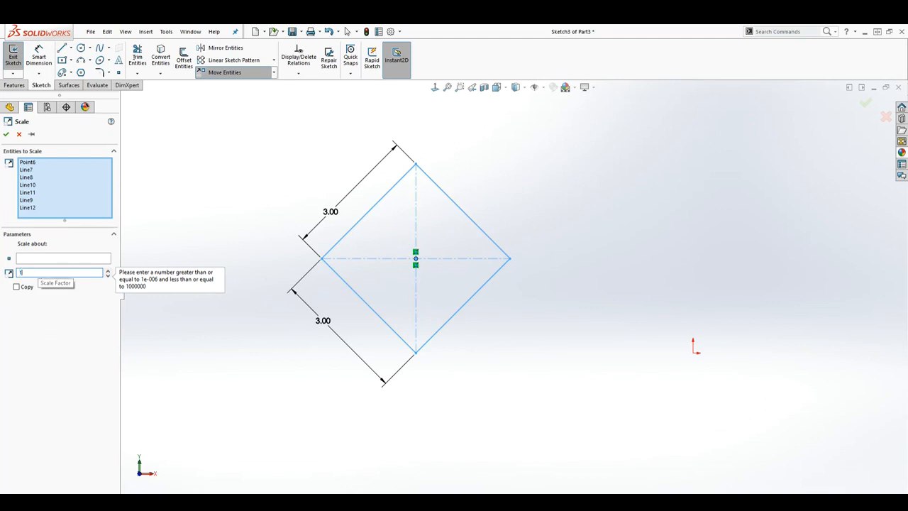
pyautogui.click(61, 259)
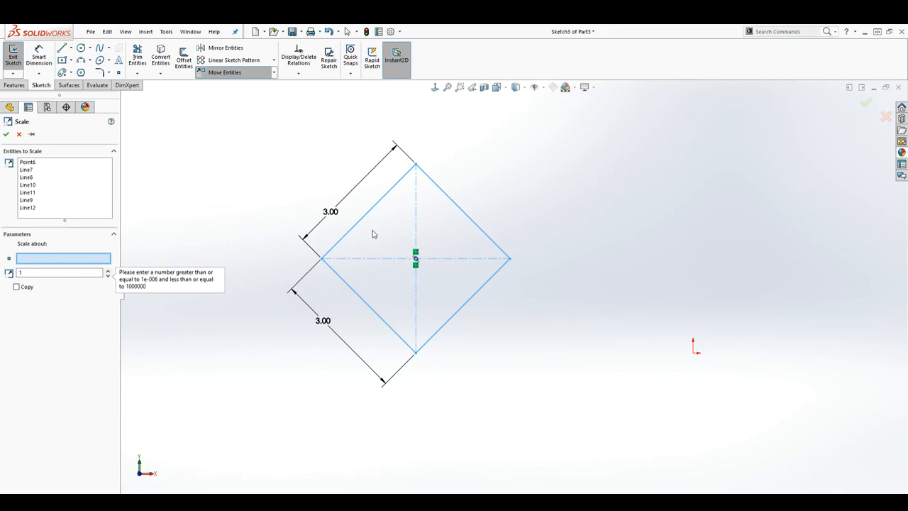
pyautogui.click(416, 258)
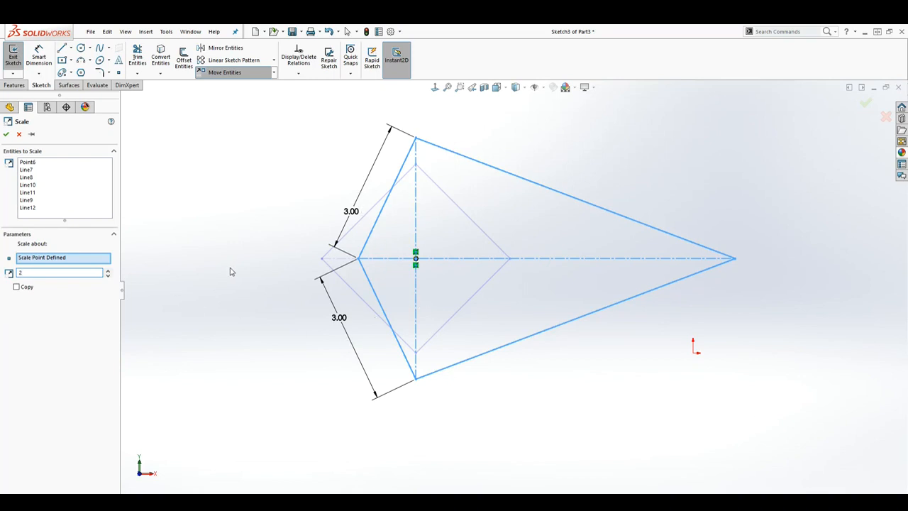
pyautogui.click(19, 133)
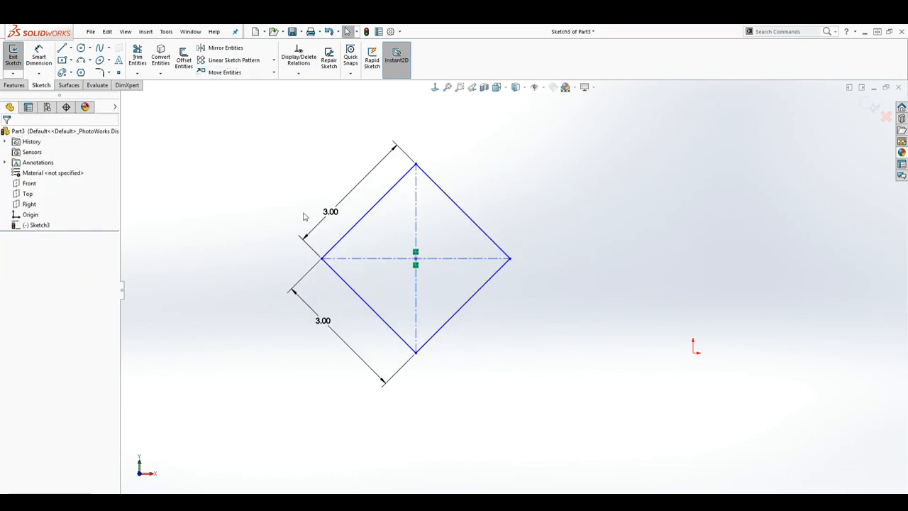
# - Delete both length dimensions from the rotated square
pyautogui.click(364, 180)
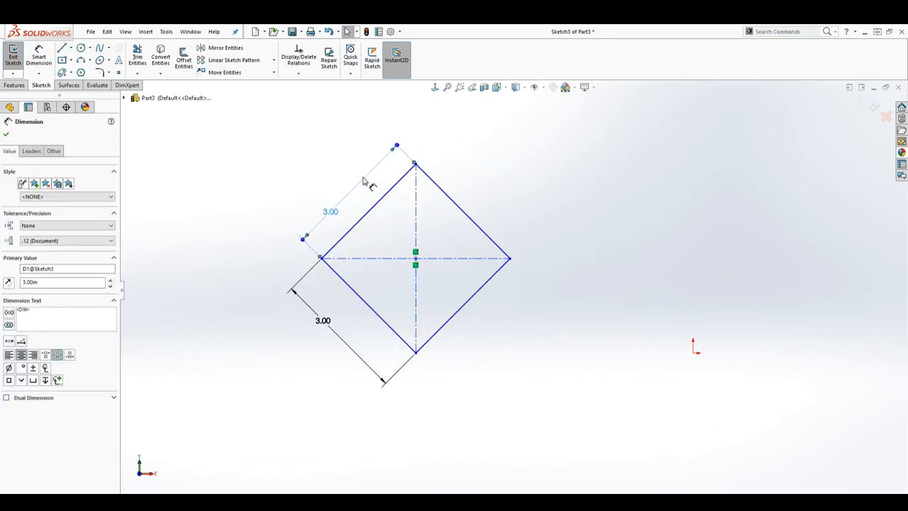
pyautogui.press('Delete')
pyautogui.click(310, 276)
pyautogui.press('Delete')
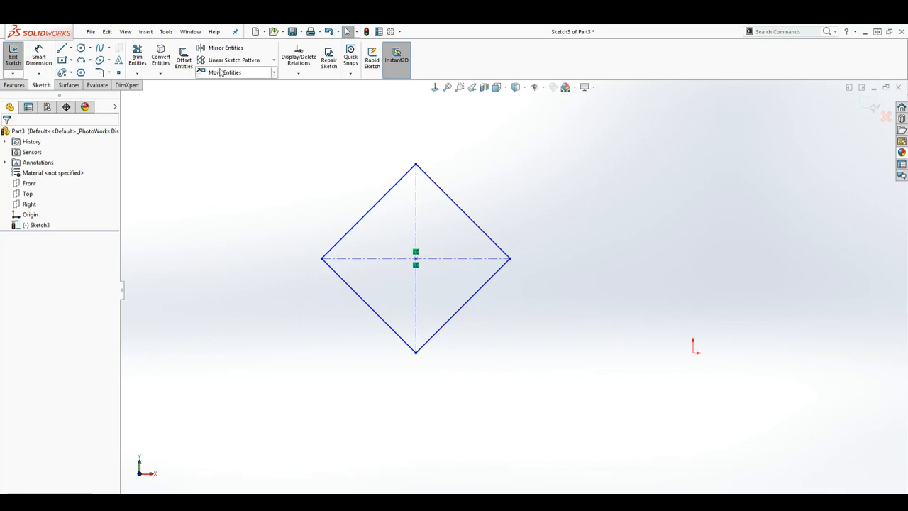
# - Scale the whole square, including its construction lines, by a factor of 3 about its centre point without copying
pyautogui.click(274, 72)
pyautogui.click(237, 120)
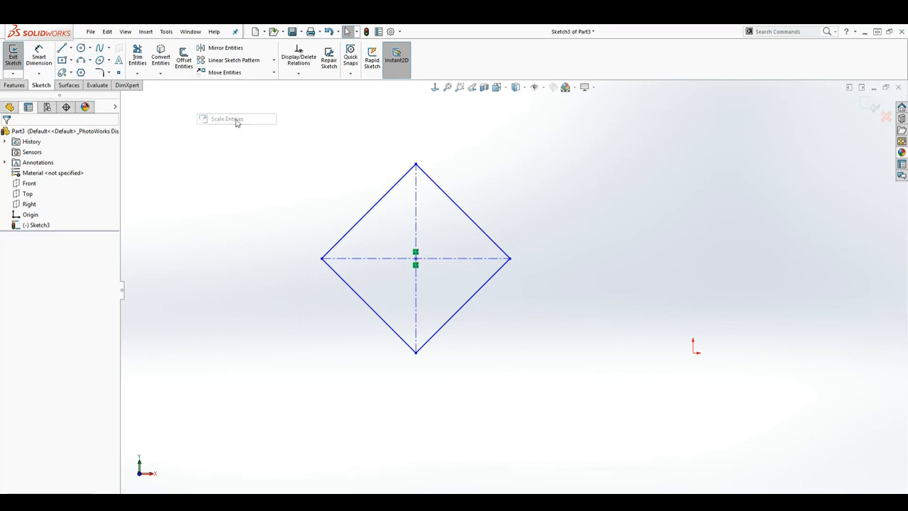
pyautogui.moveTo(222, 133)
pyautogui.mouseDown()
pyautogui.moveTo(596, 347)
pyautogui.moveTo(620, 409)
pyautogui.mouseUp()
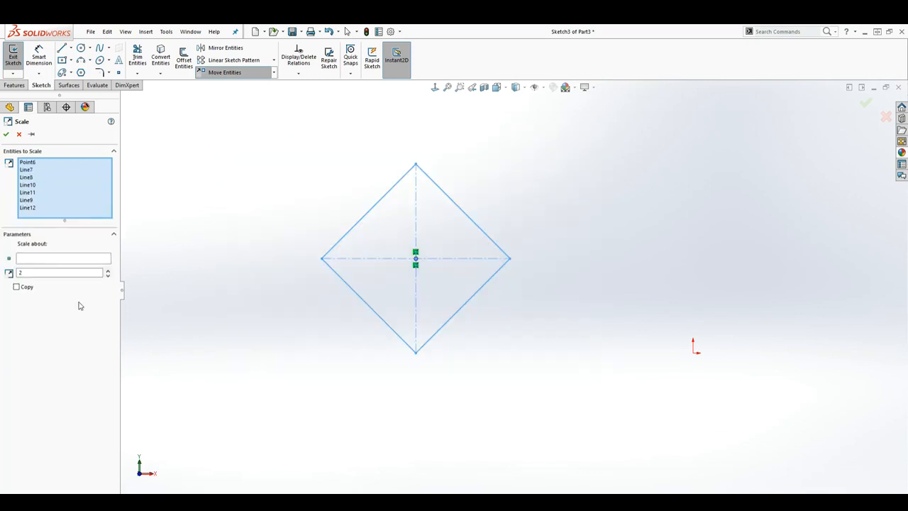
pyautogui.click(32, 260)
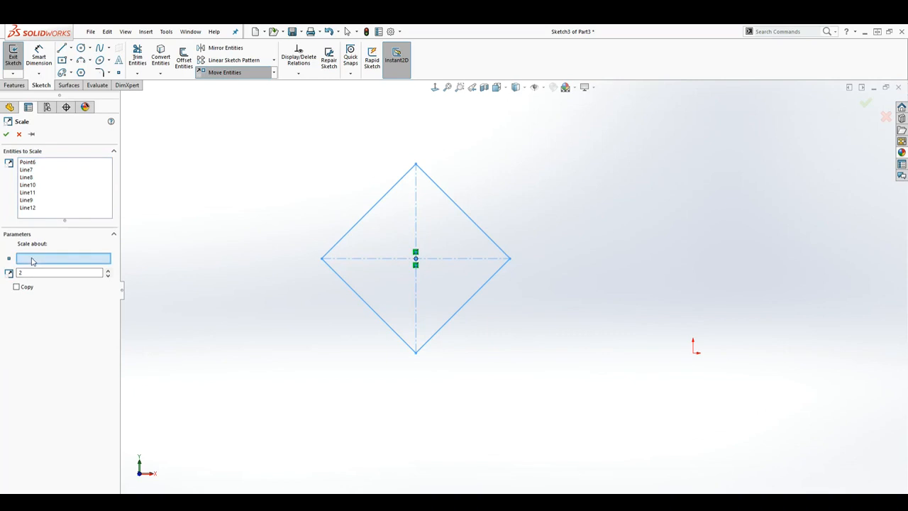
pyautogui.click(416, 260)
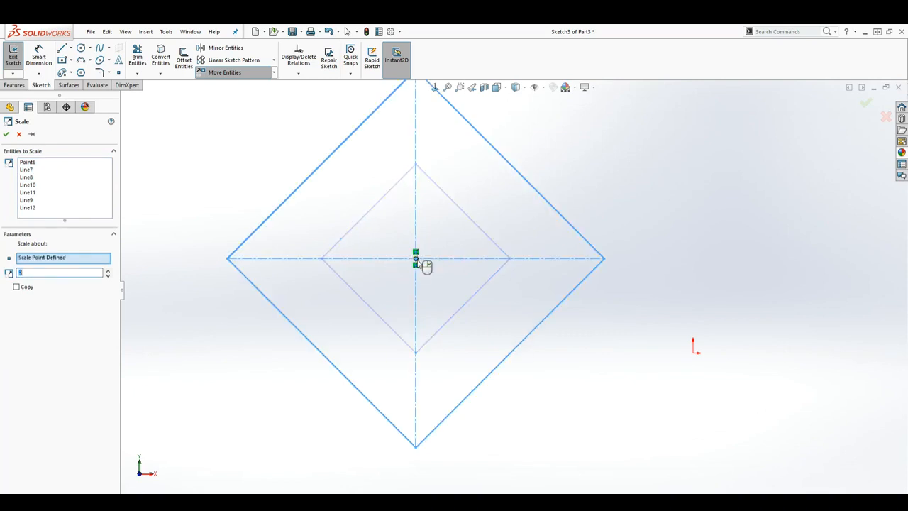
pyautogui.scroll(2, 445, 268)
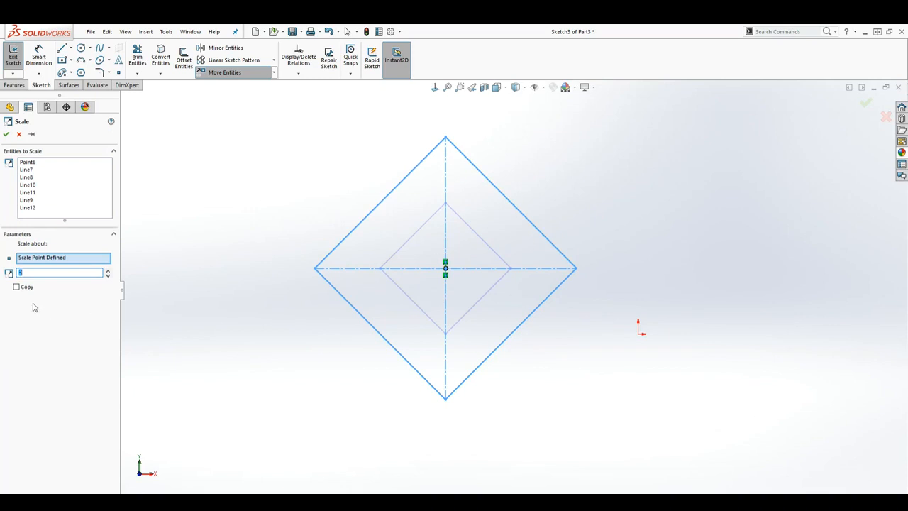
pyautogui.click(108, 270)
pyautogui.click(107, 271)
pyautogui.click(108, 270)
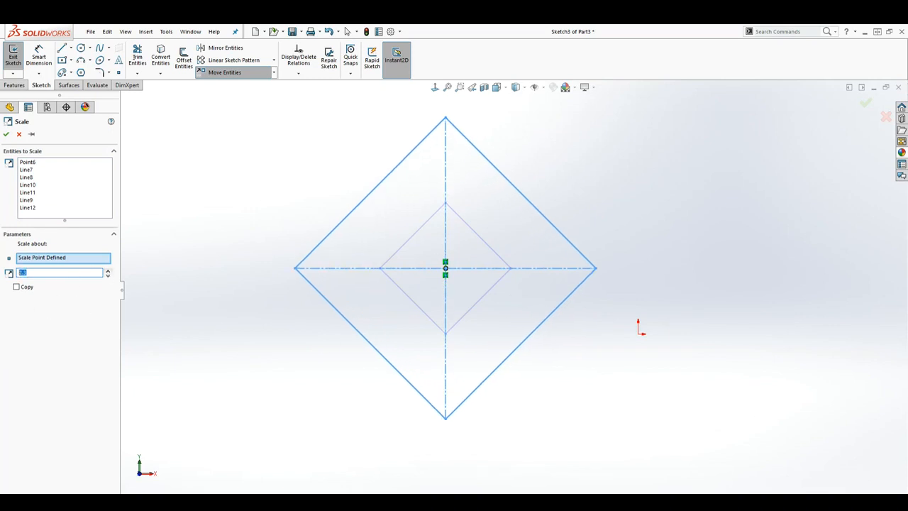
pyautogui.scroll(3, 657, 339)
pyautogui.scroll(-1, 576, 230)
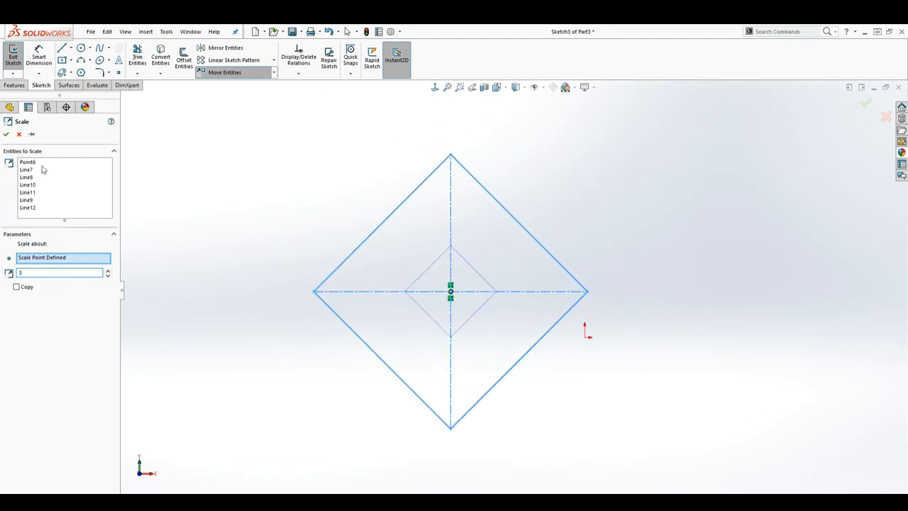
pyautogui.click(6, 134)
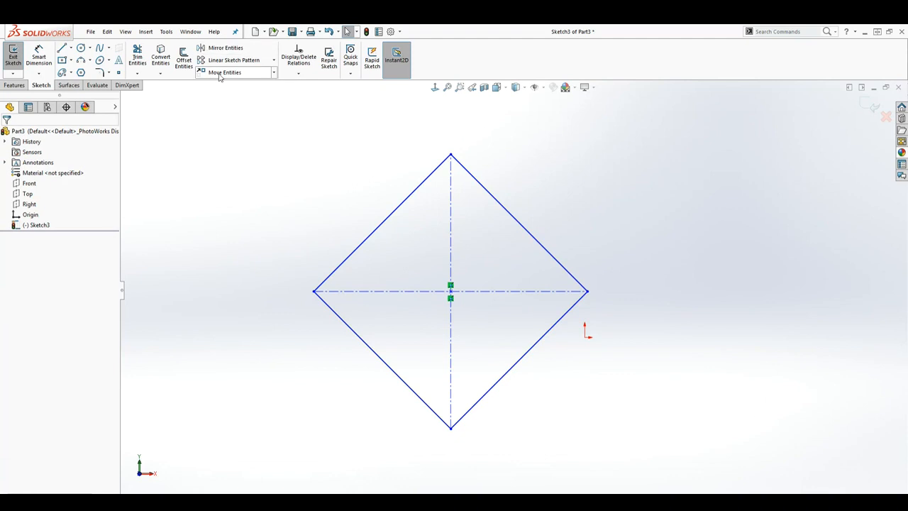